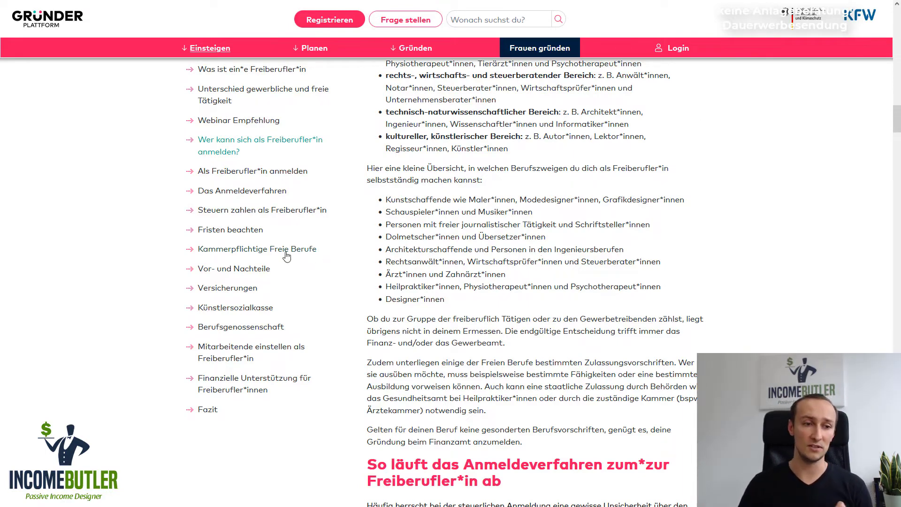
Open the Gewerbeanzeige start page and start the step-by-step form, which hits an SSL error
click(234, 307)
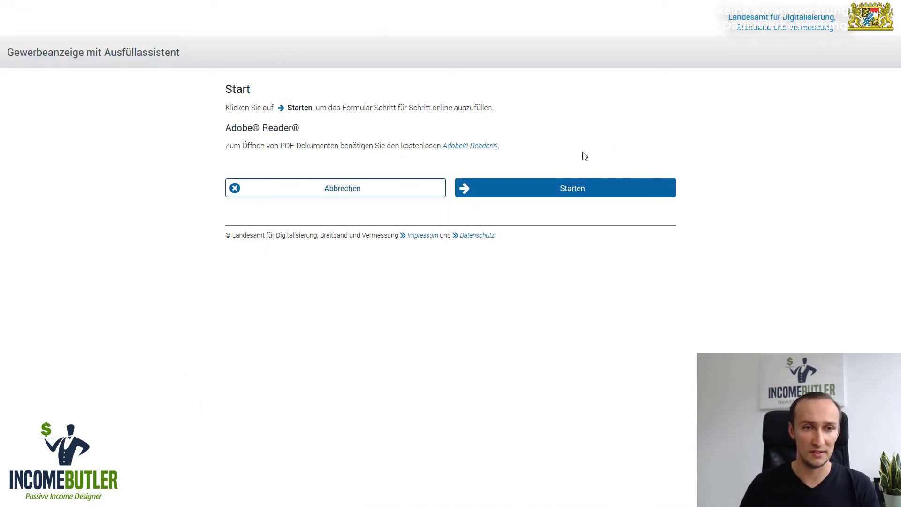
click(538, 193)
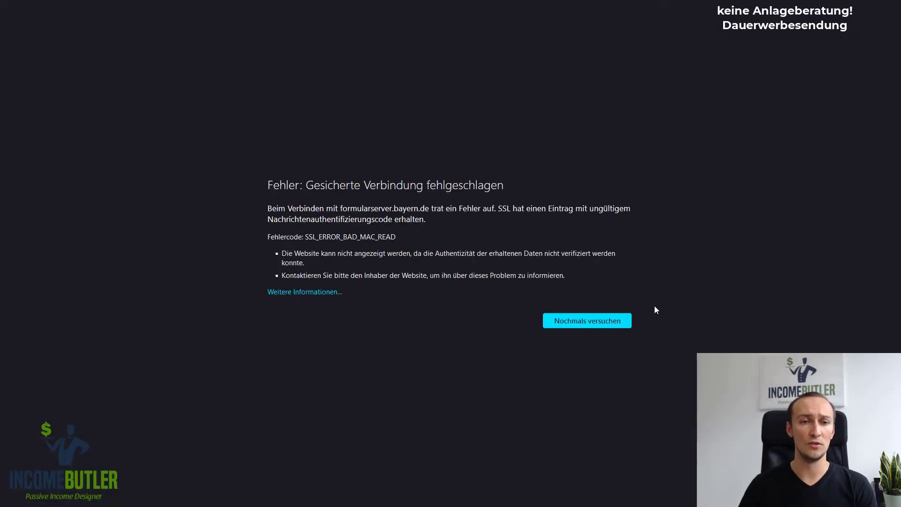
Reload the form, pick Gemeinde 'Freising (Landkreis Freising)' and continue to Grunddaten
click(606, 321)
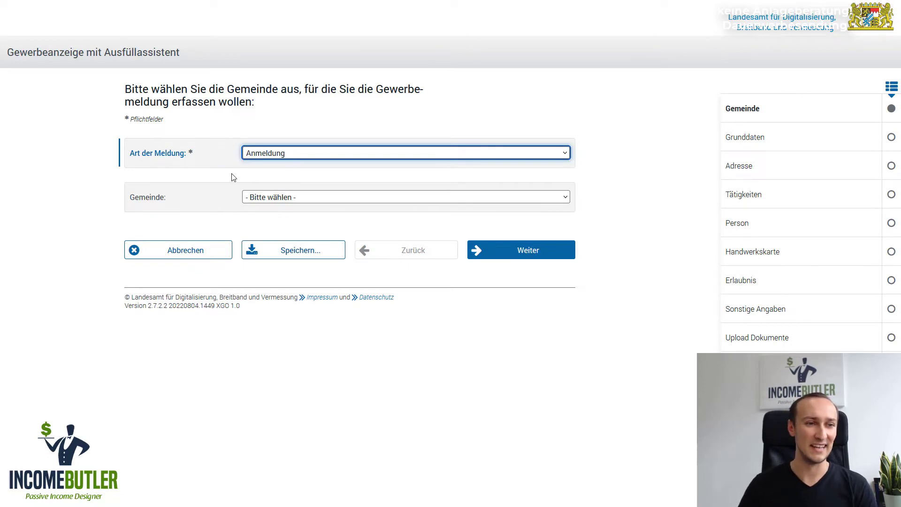
click(296, 197)
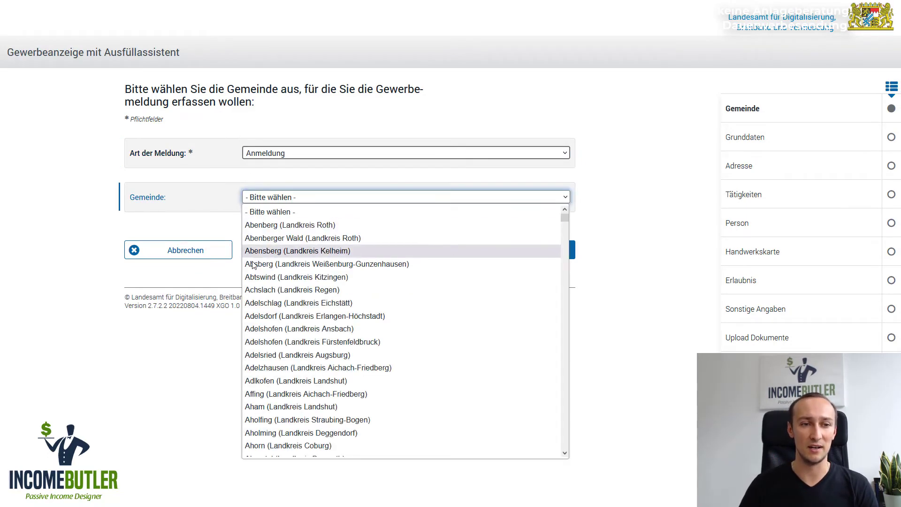
scroll(346, 360, down, 20)
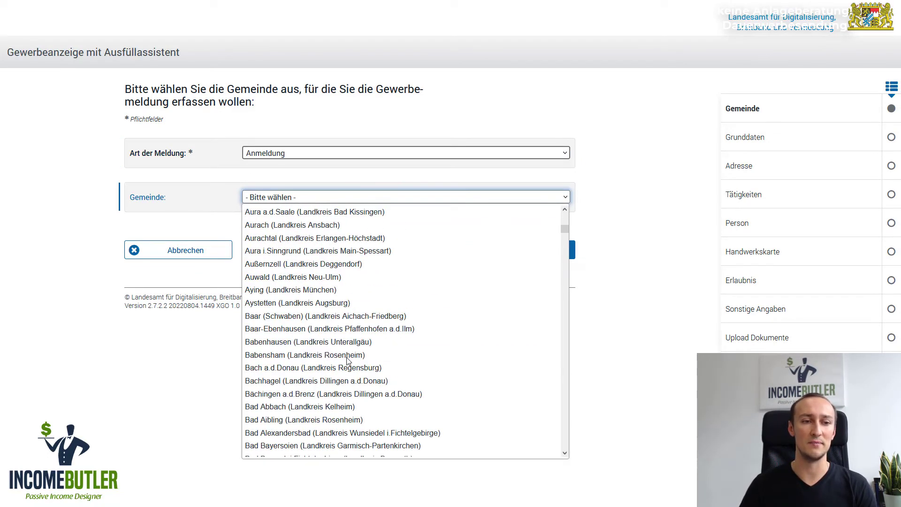
text(fre)
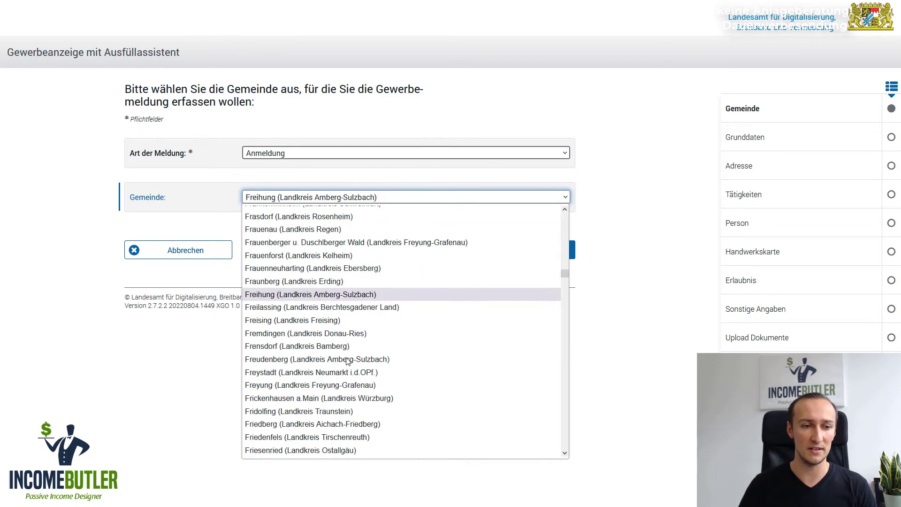
scroll(329, 281, down, 2)
click(293, 242)
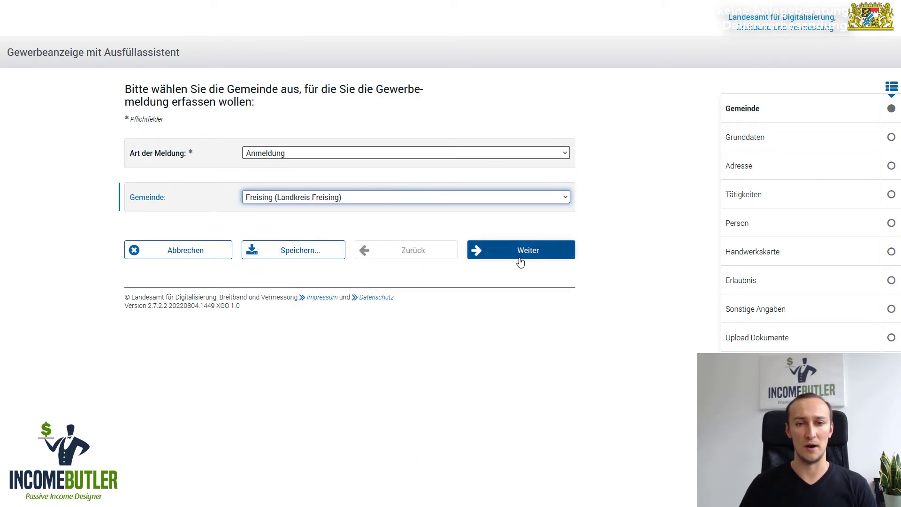
click(529, 254)
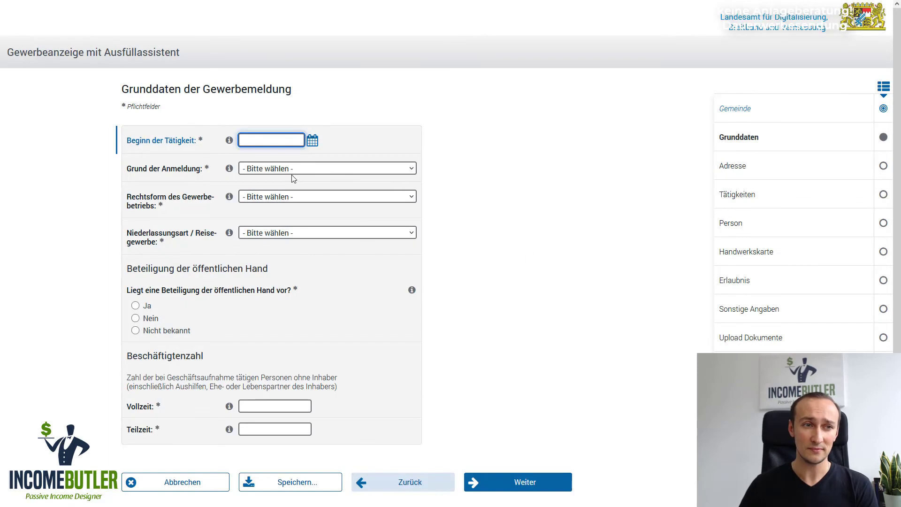
Set start date 01.01.2023, reason Neugründung and legal form Nicht eingetragenes Einzelunternehmen
click(264, 142)
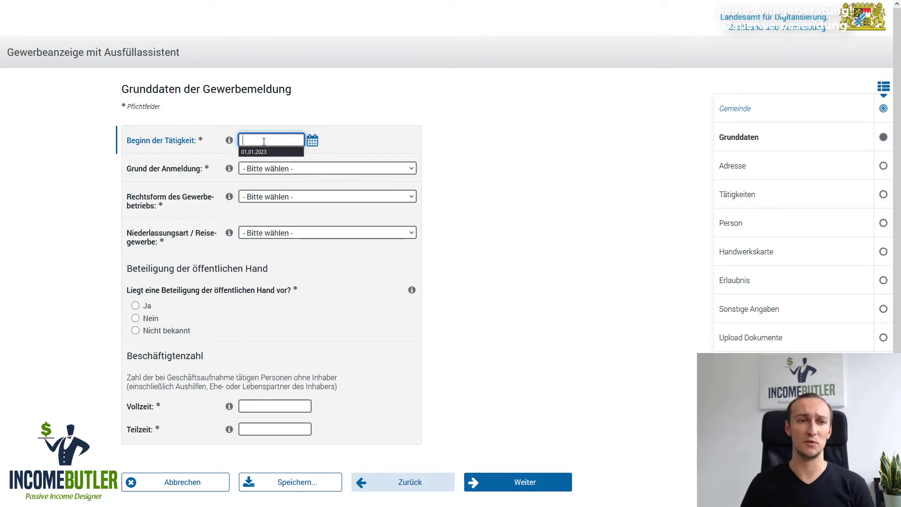
key(Down)
key(Return)
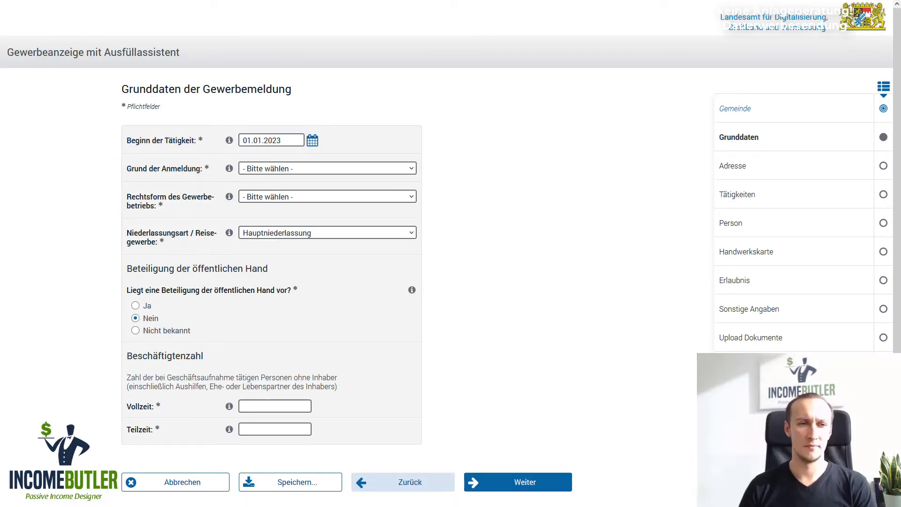
click(290, 170)
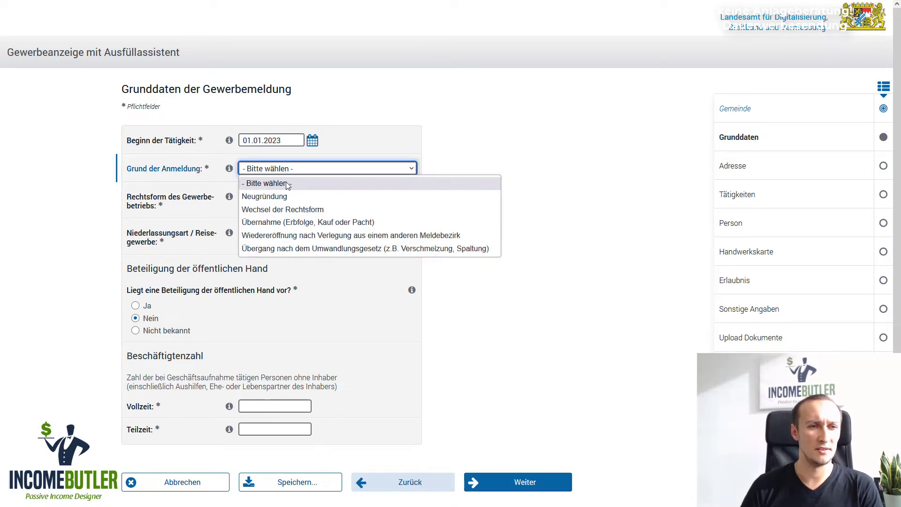
click(275, 197)
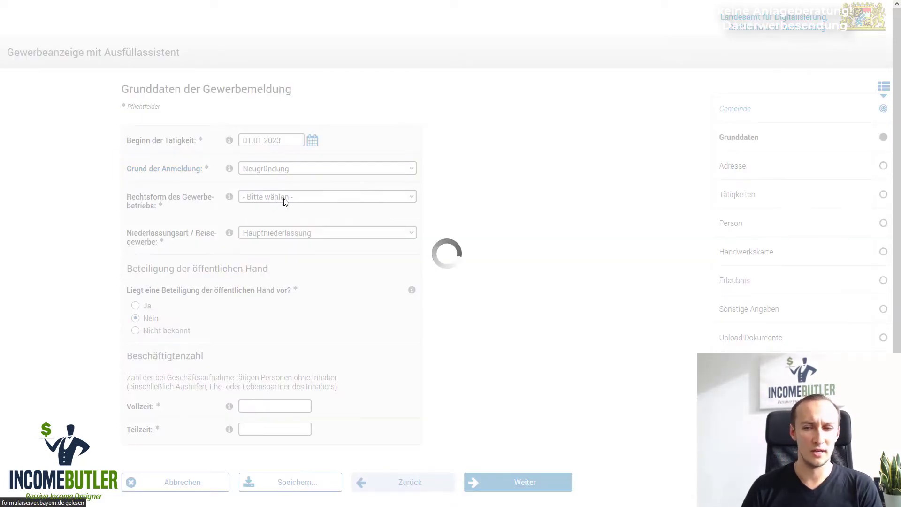
click(284, 197)
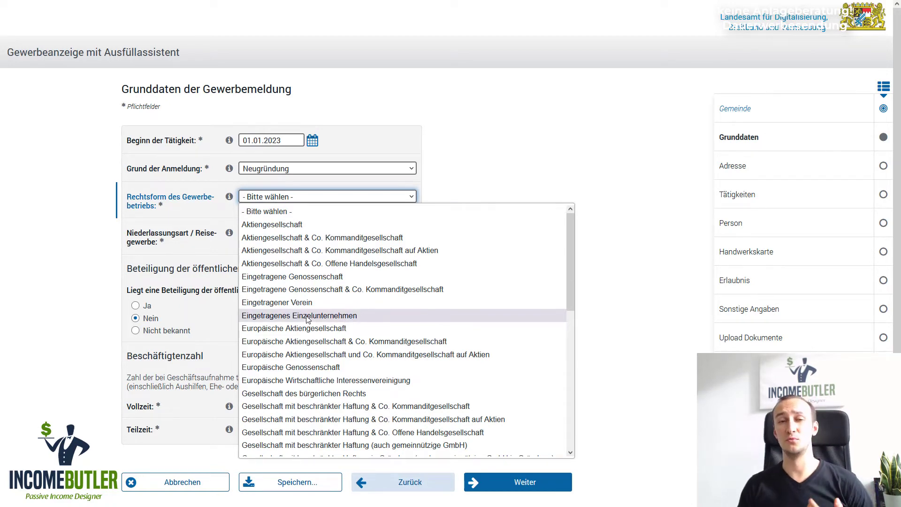
scroll(308, 319, down, 3)
scroll(307, 319, down, 3)
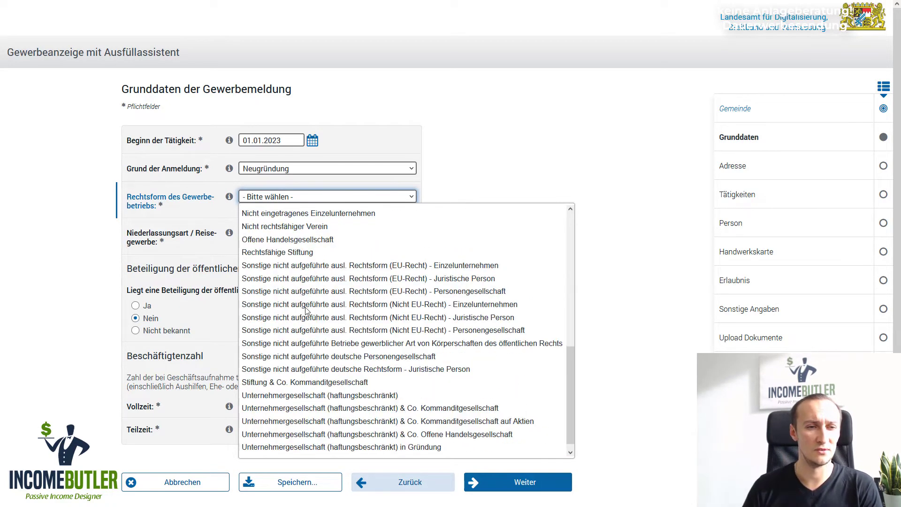
scroll(306, 310, up, 2)
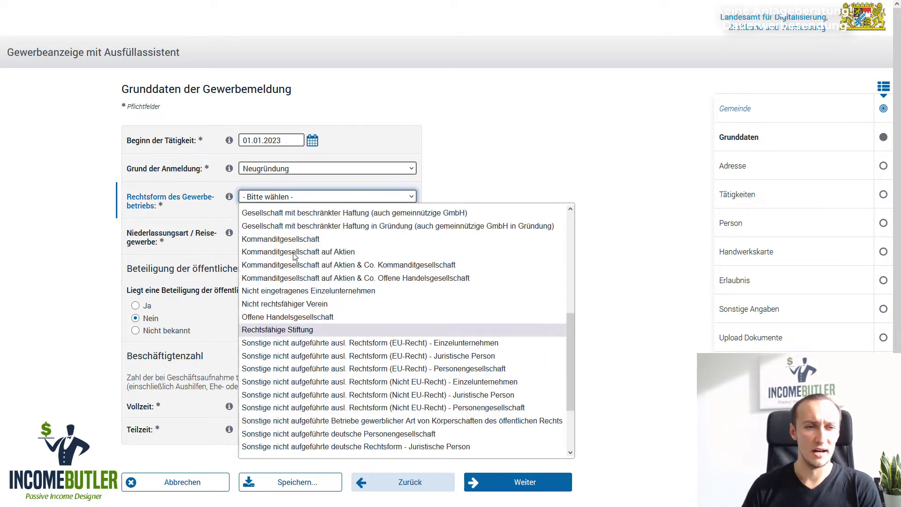
click(307, 291)
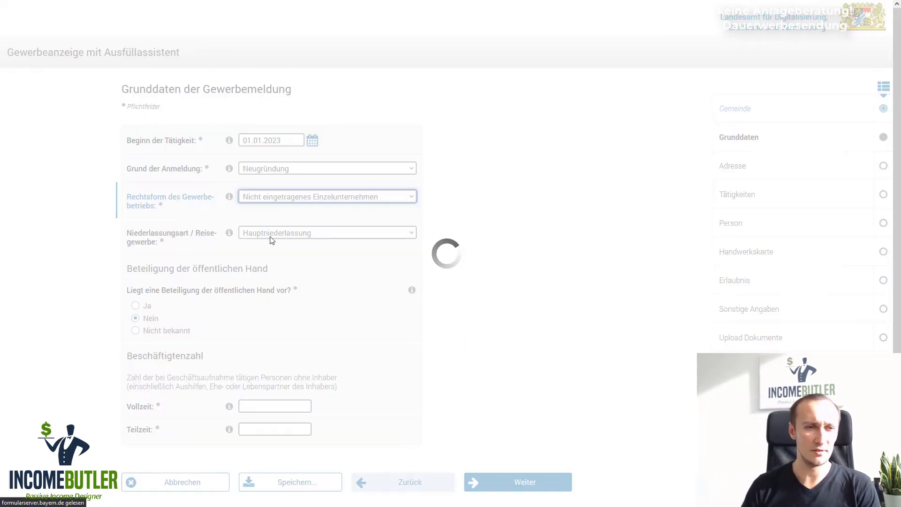
Choose Hauptniederlassung, enter 0 full-time and 0 part-time employees, and continue
click(275, 234)
click(304, 261)
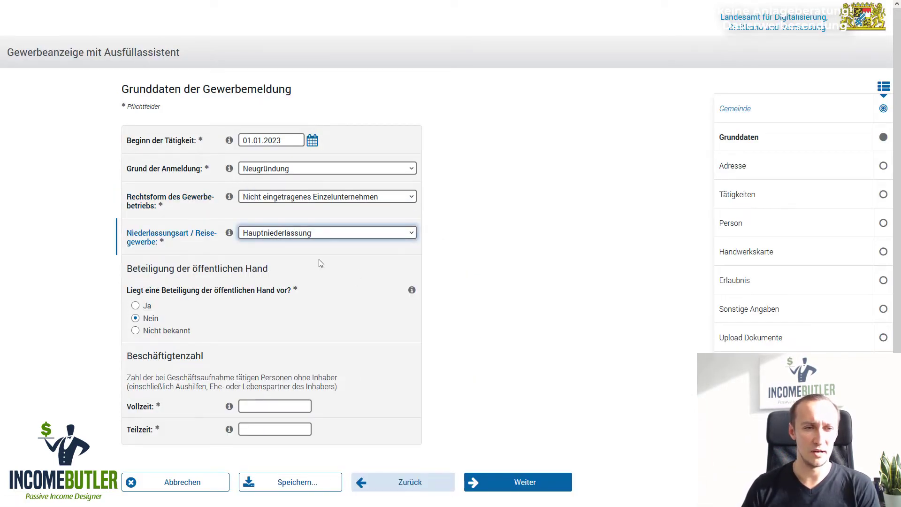
scroll(404, 341, down, 2)
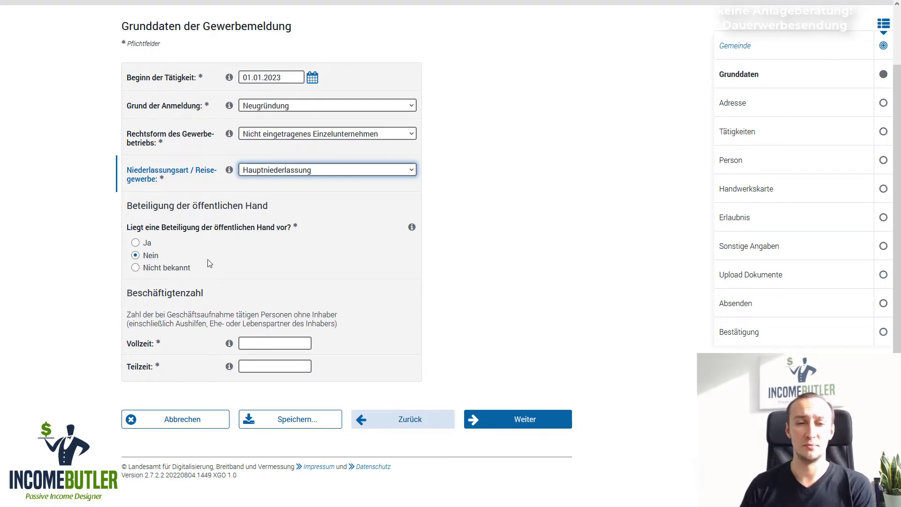
click(263, 345)
text(0)
click(269, 364)
text(0)
click(364, 358)
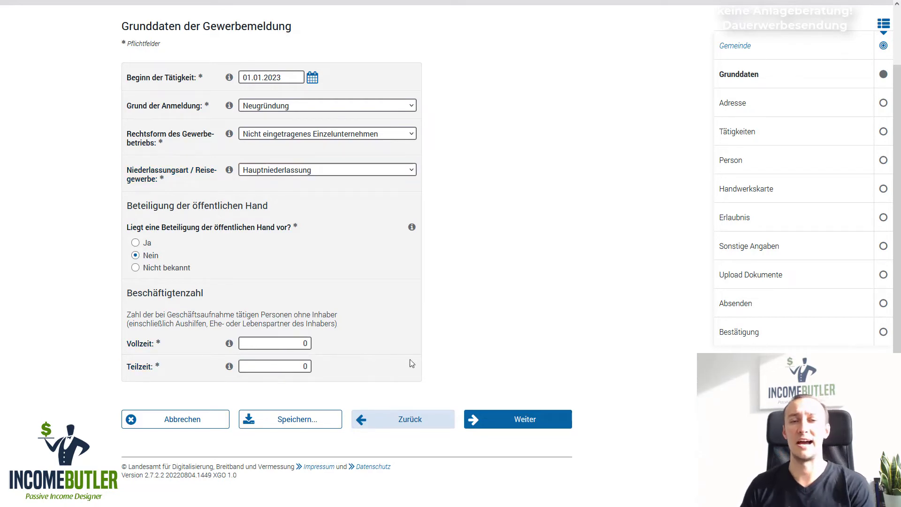
click(556, 424)
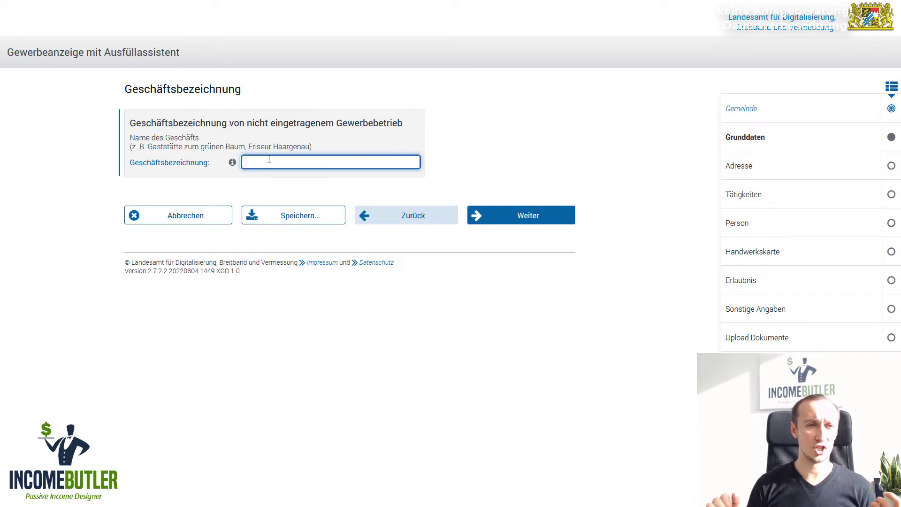
Enter 'Kreativwerkstatt' as the Geschäftsbezeichnung and continue
text(Kreat)
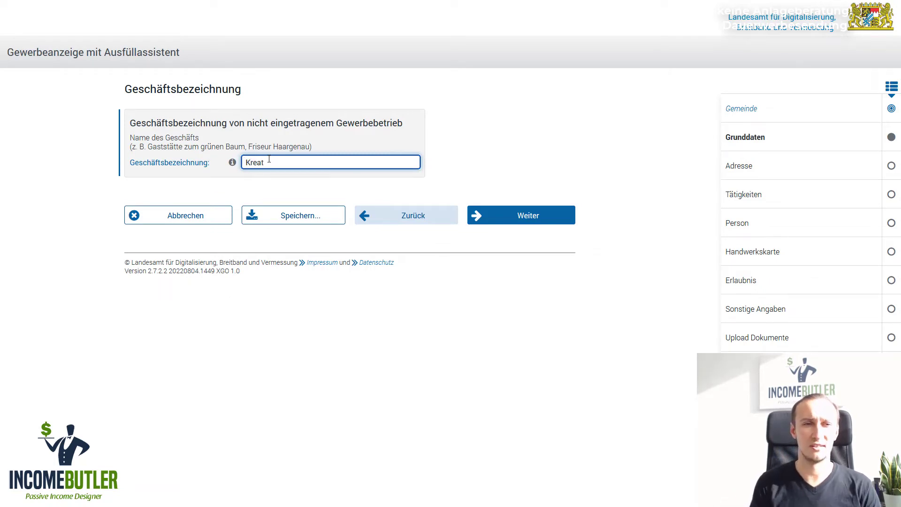
text(ivwerkstatt)
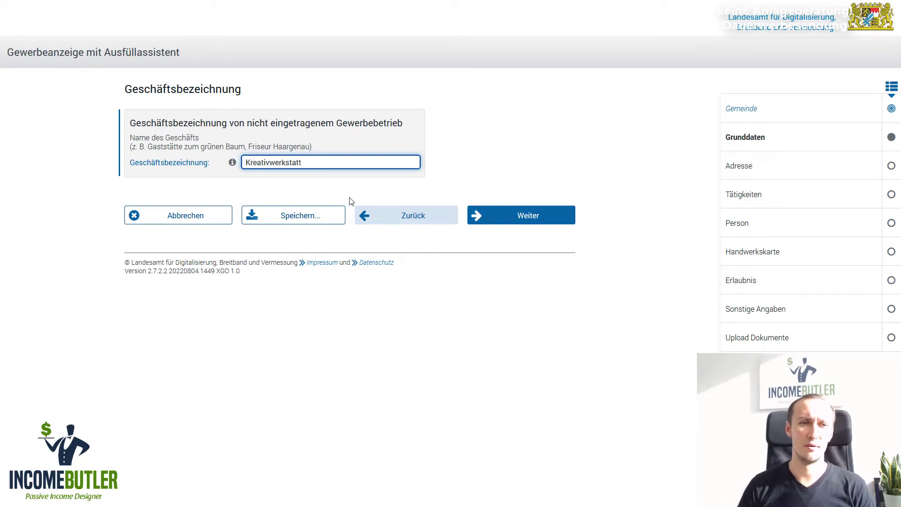
click(540, 221)
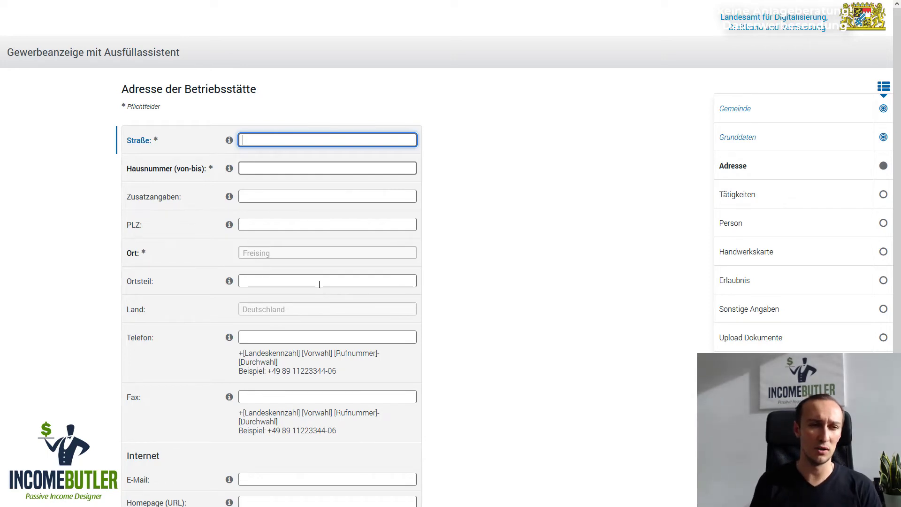
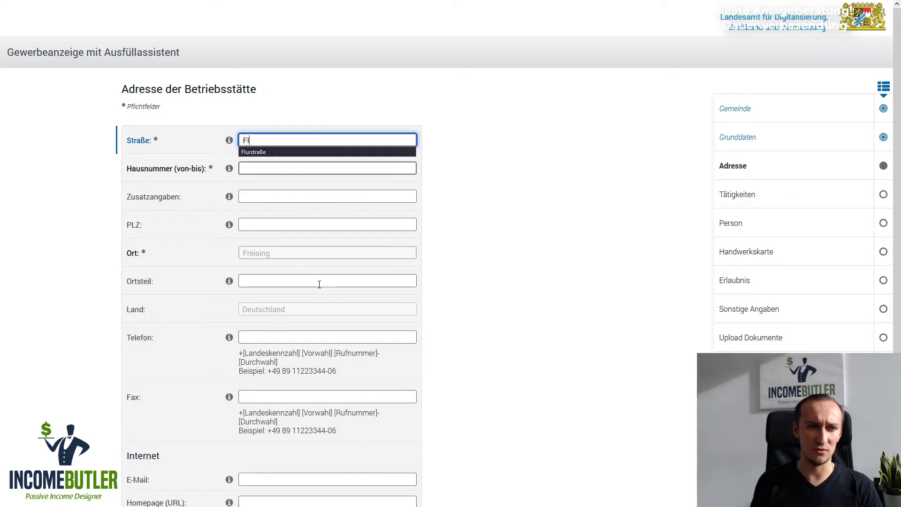
key(Down)
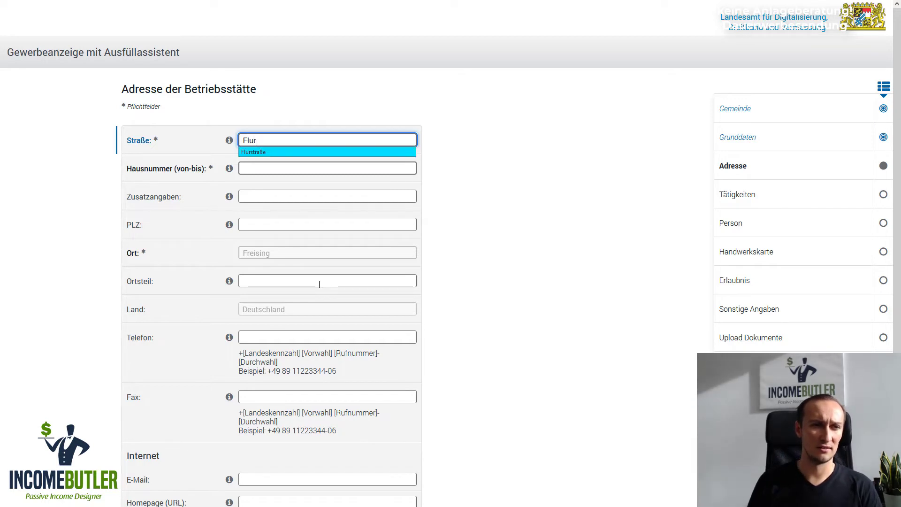
key(Tab)
key(Tab)
key(Tab)
key(Tab)
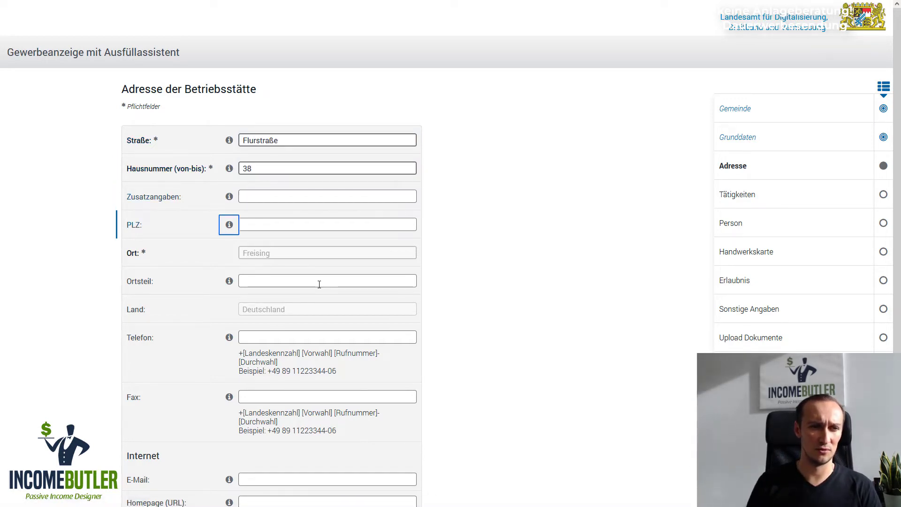
key(Tab)
key(Down)
key(Tab)
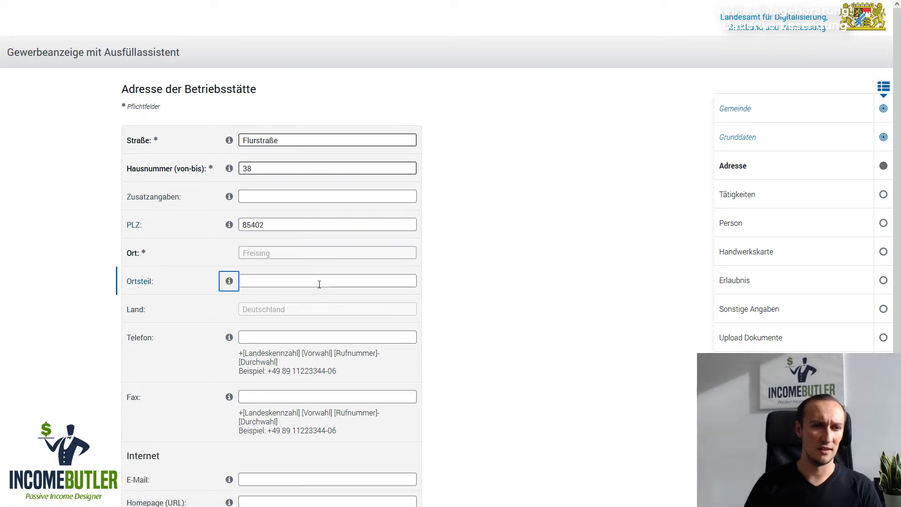
Enter Ortsteil Kranzberg and continue to the Tätigkeit step
scroll(342, 260, down, 1)
click(342, 232)
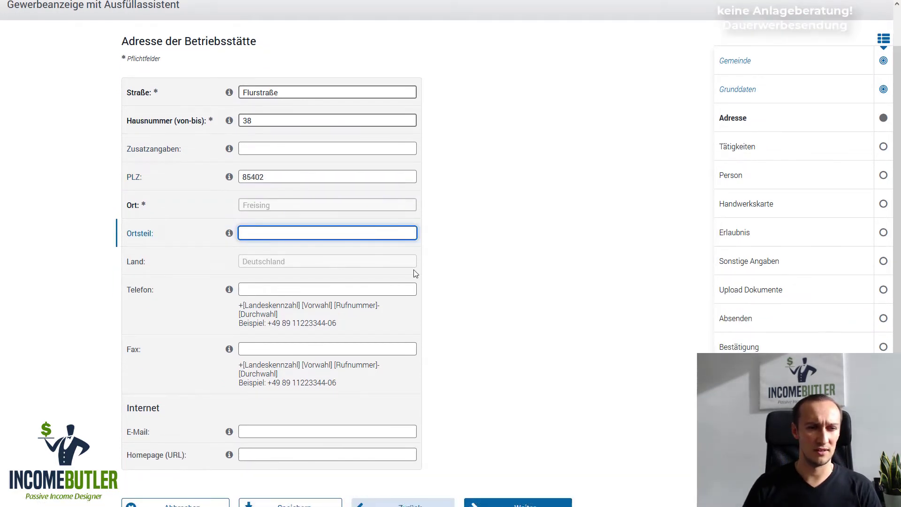
text(Kranzberg)
scroll(419, 274, down, 2)
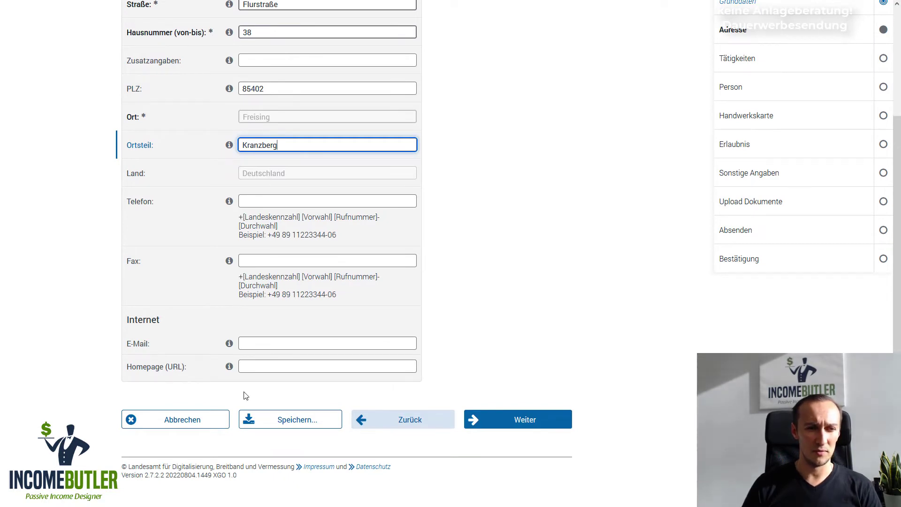
click(547, 427)
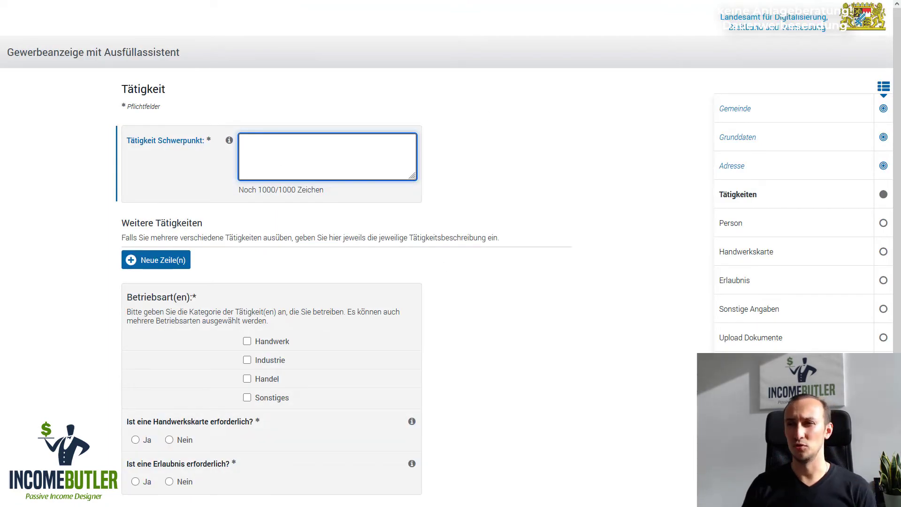
Reword the Notepad draft to end 'Online Produkten sowie pyhsischen Produkten.' and copy all of it
key(alt+Tab)
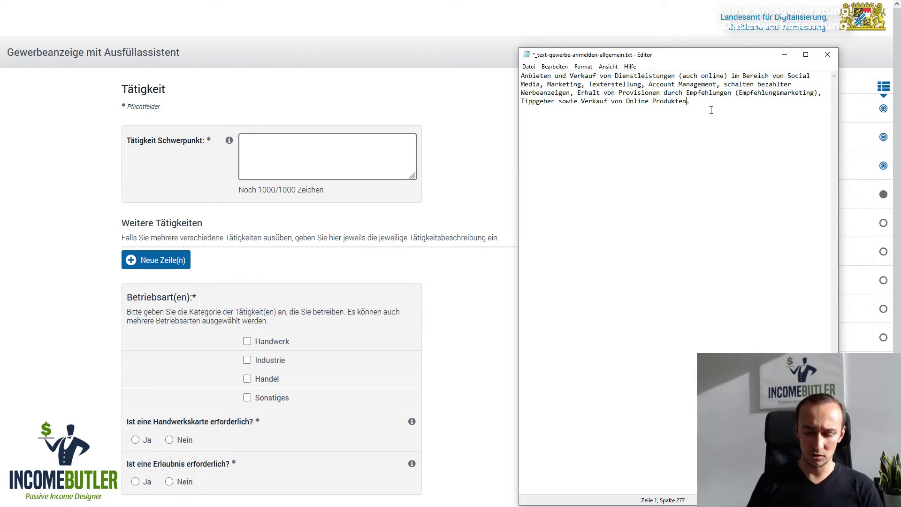
key(BackSpace)
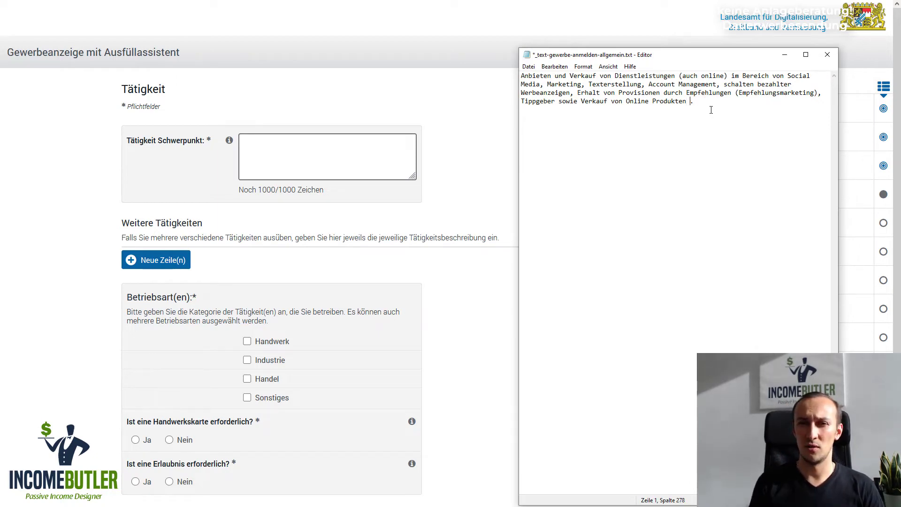
text(und pyh)
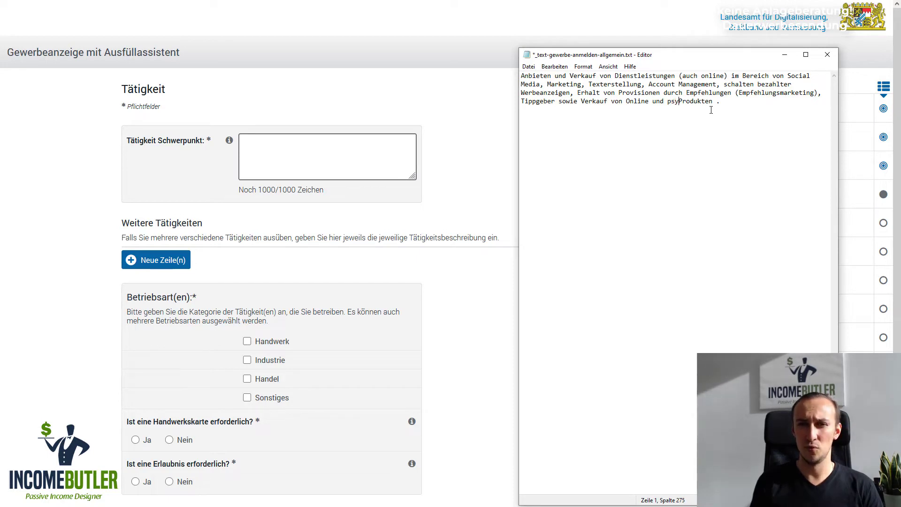
text(sischen)
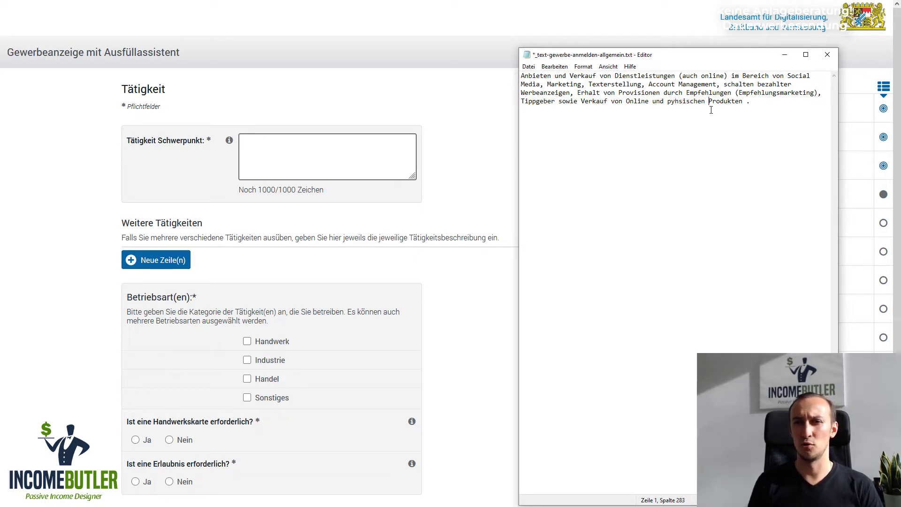
key(Delete)
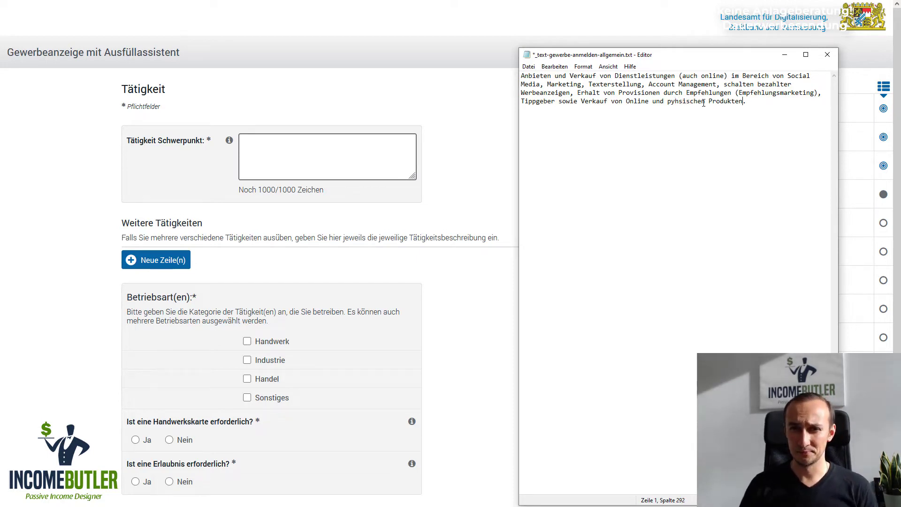
double_click(727, 101)
key(ctrl+c)
click(653, 102)
key(ctrl+v)
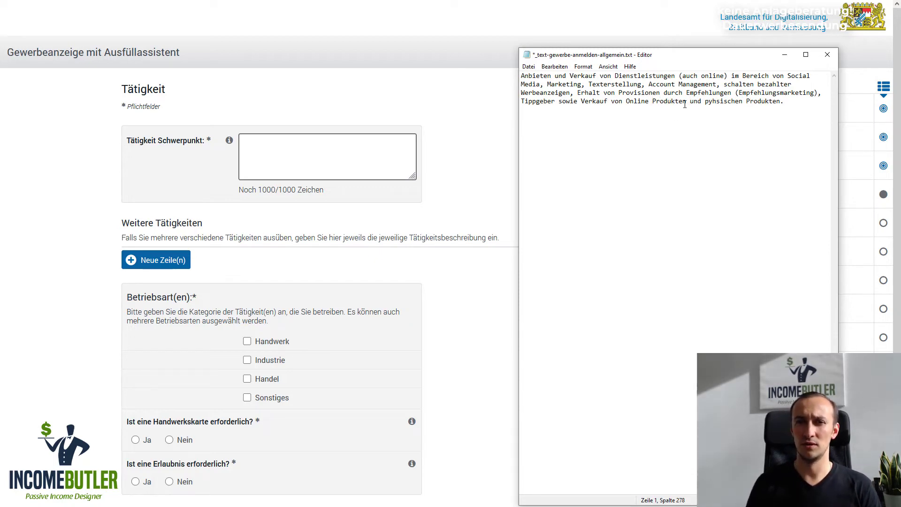
key(Delete)
key(Delete)
key(Delete)
key(Delete)
text(sow)
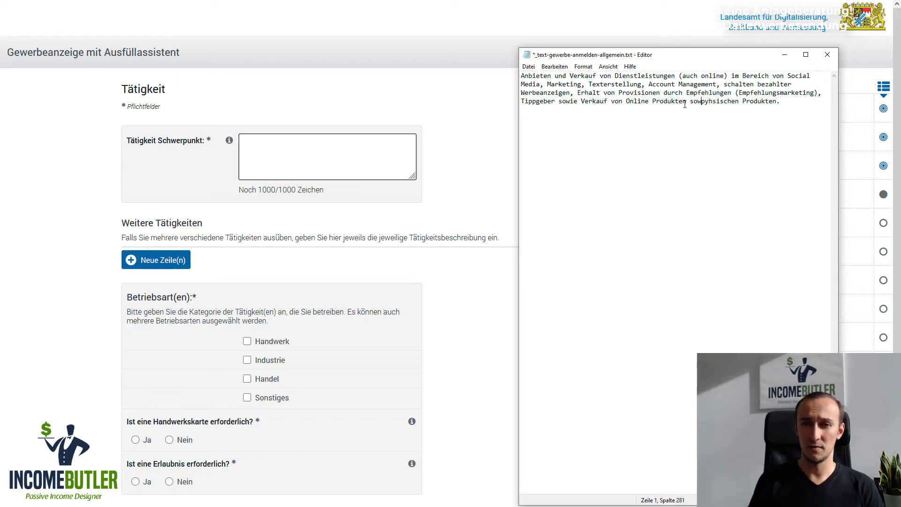
text(ie)
key(ctrl+a)
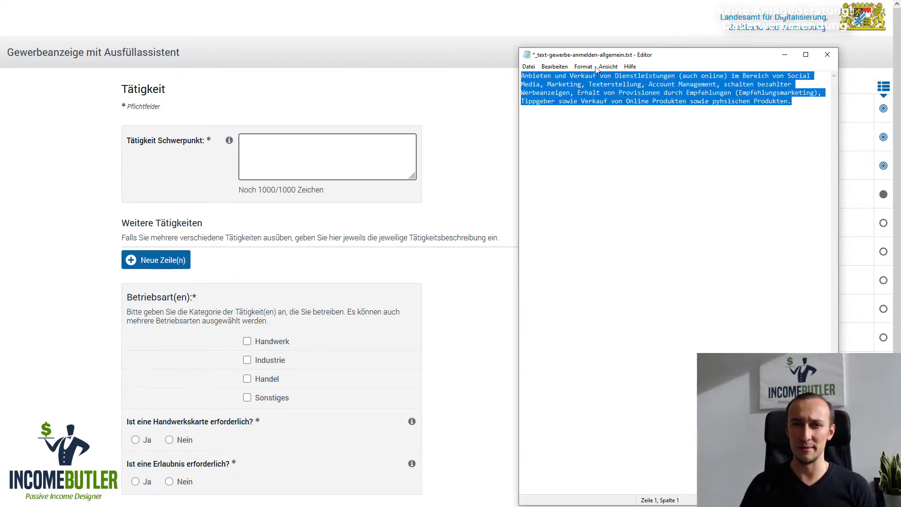
key(ctrl+c)
click(784, 54)
Paste the activity description into Tätigkeit Schwerpunkt
click(329, 157)
key(ctrl+v)
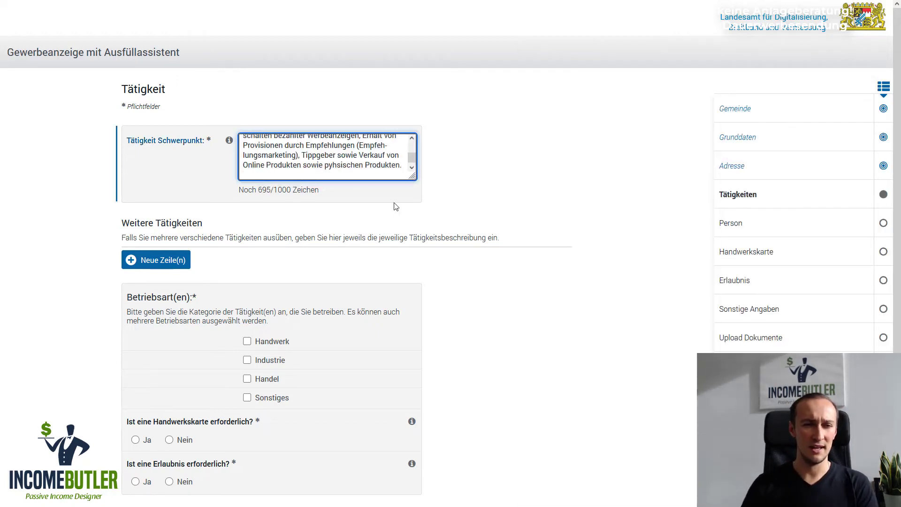
scroll(367, 208, down, 2)
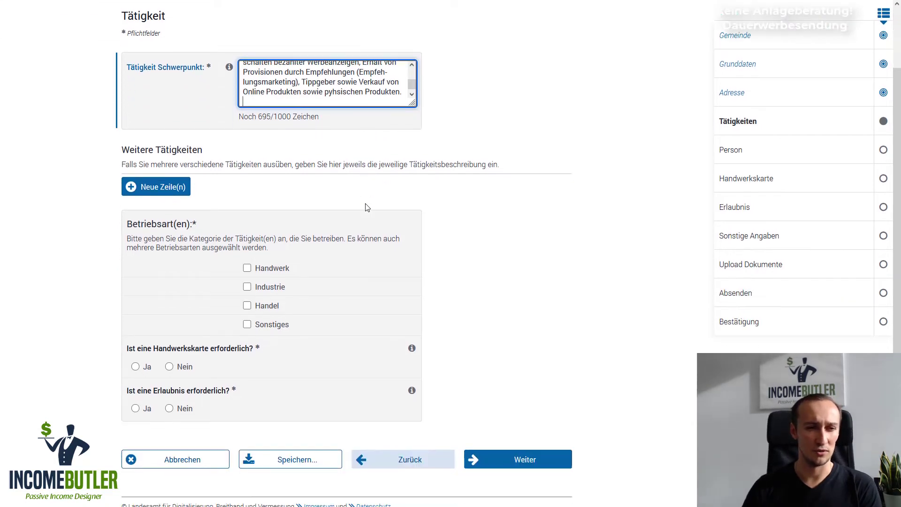
scroll(367, 207, down, 1)
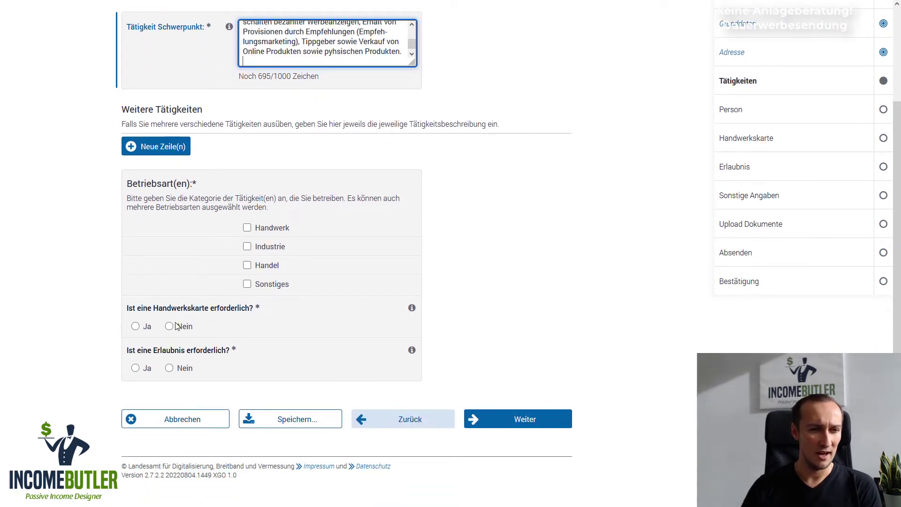
Answer Nein for Handwerkskarte and Erlaubnis, choose Betriebsart Sonstiges, and continue
click(170, 326)
click(169, 368)
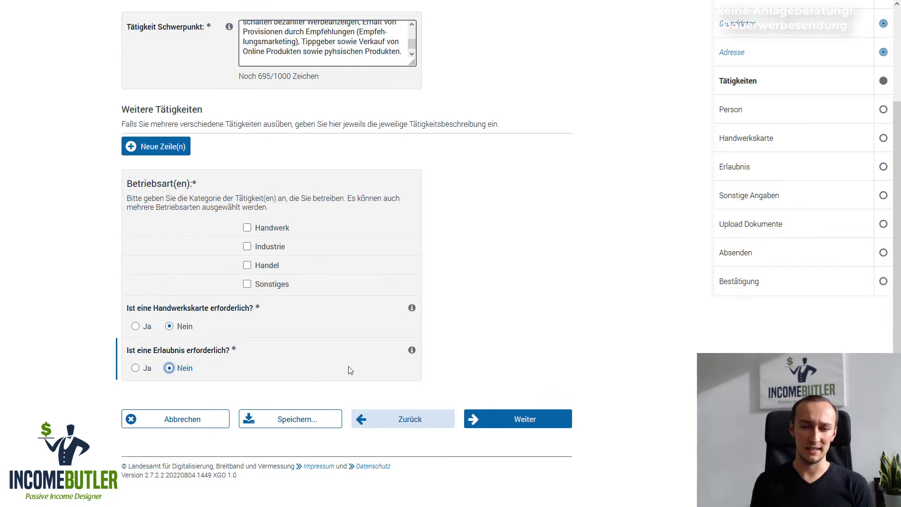
click(525, 423)
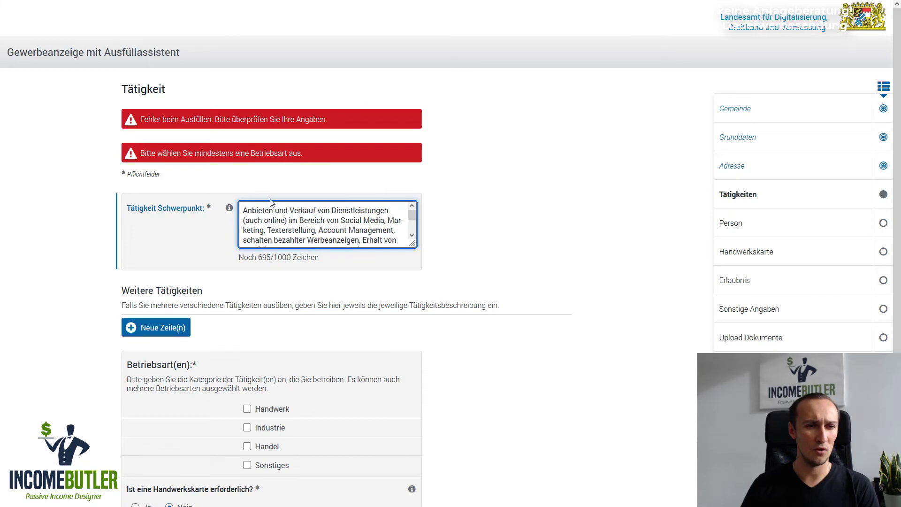
scroll(367, 229, down, 1)
scroll(366, 229, down, 1)
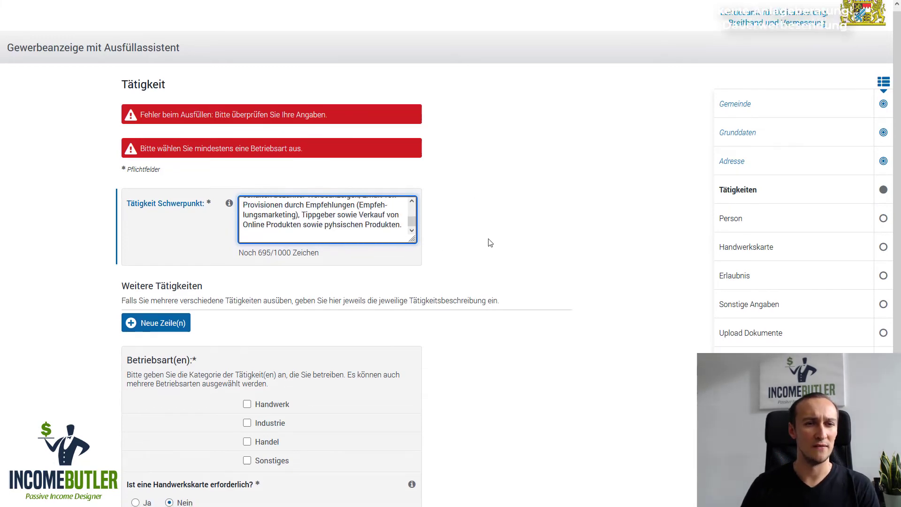
scroll(487, 241, down, 4)
click(251, 286)
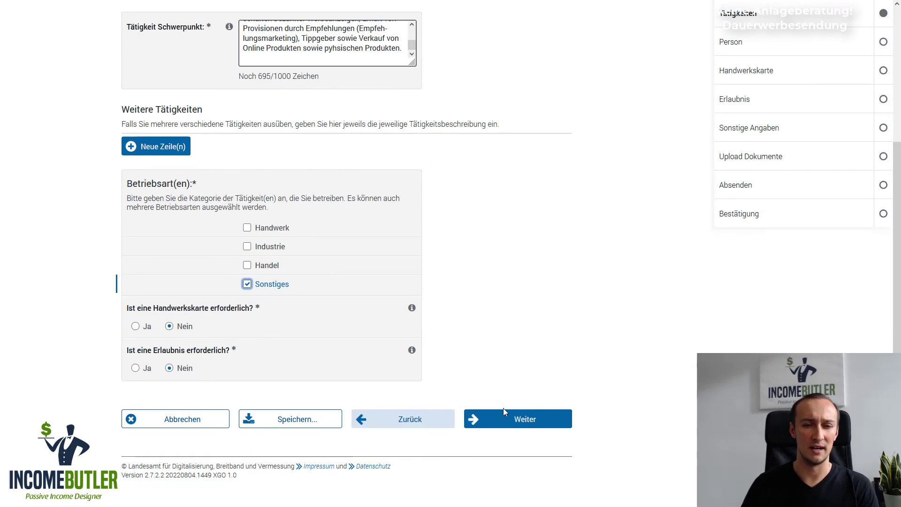
click(503, 413)
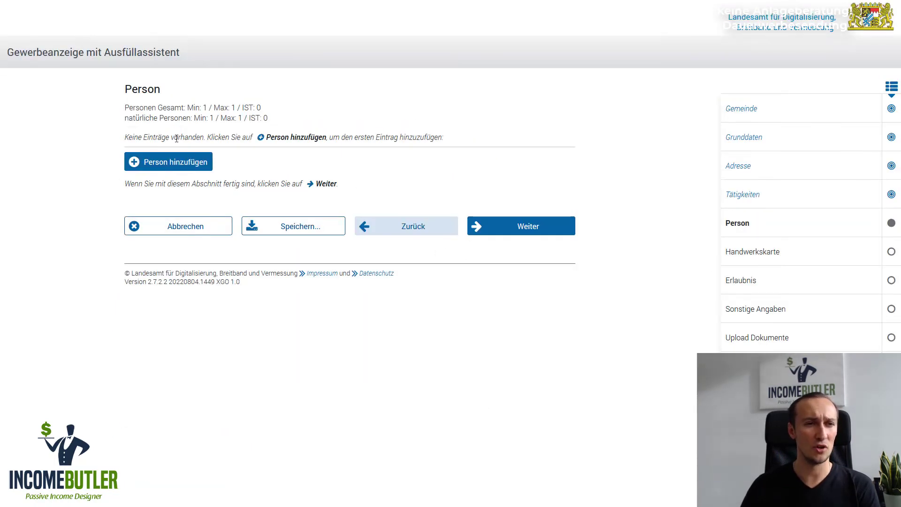
Add a natural person and set Geschlecht to männlich
click(181, 162)
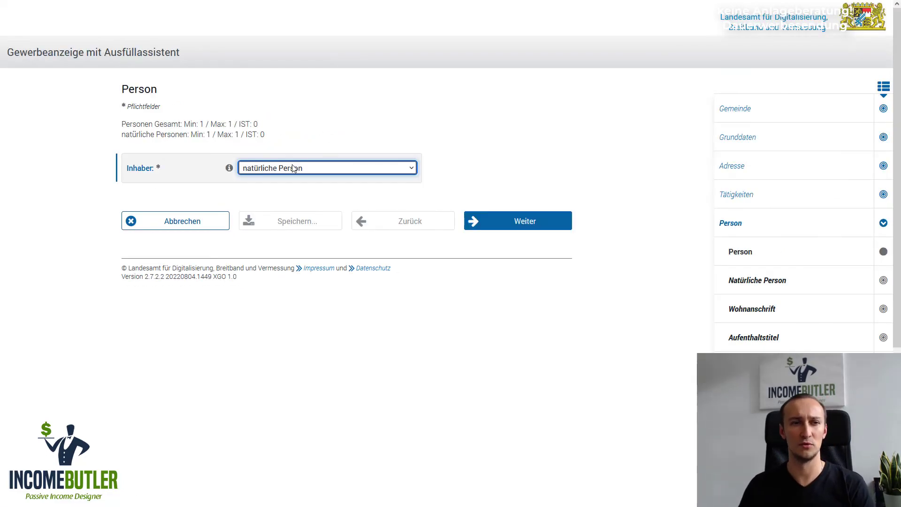
click(534, 226)
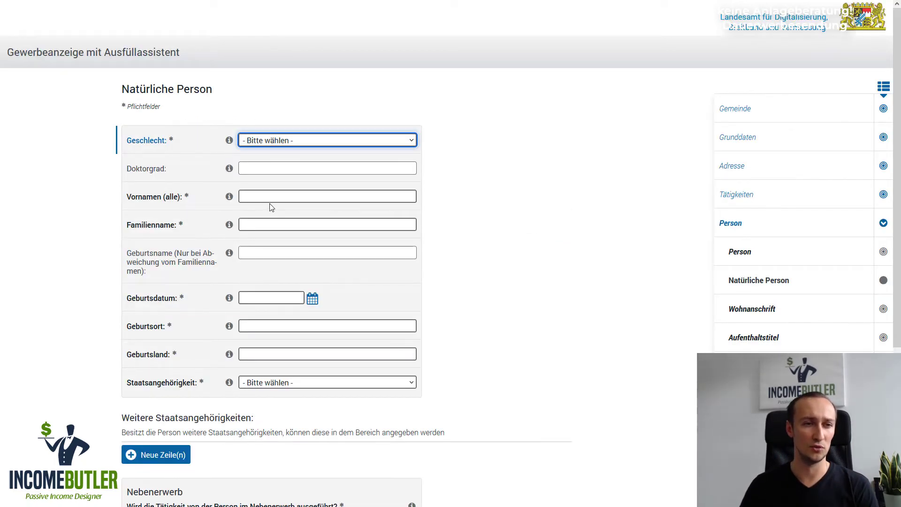
click(273, 195)
click(274, 141)
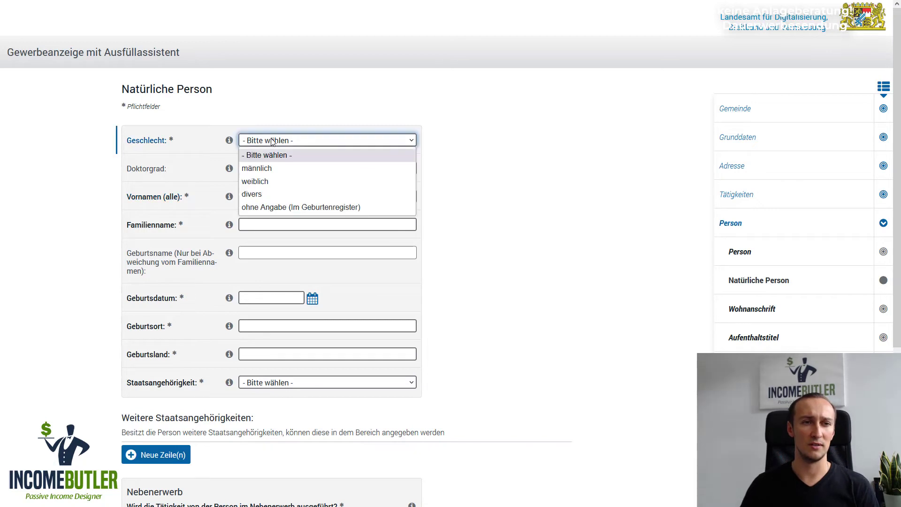
click(273, 224)
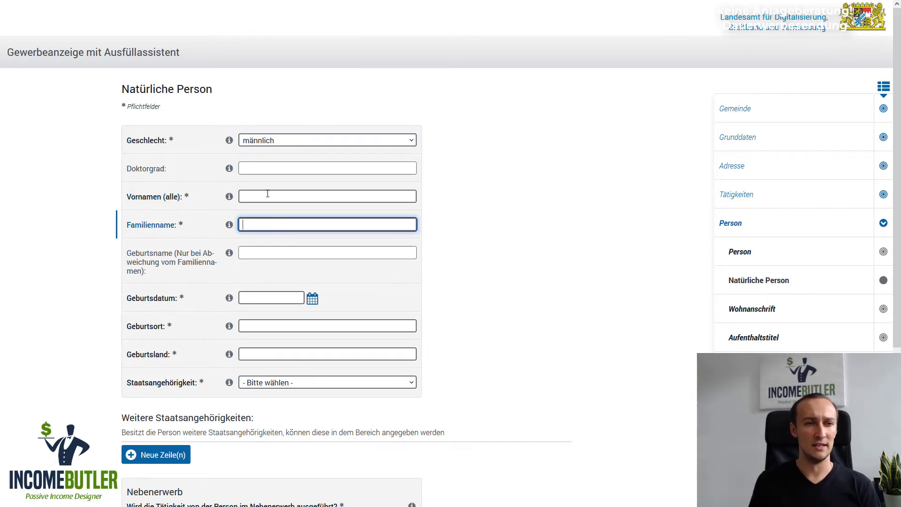
Enter the person's first and family name and birth details, answer Nebenerwerb Ja, and continue
key(shift+Tab)
key(shift+Tab)
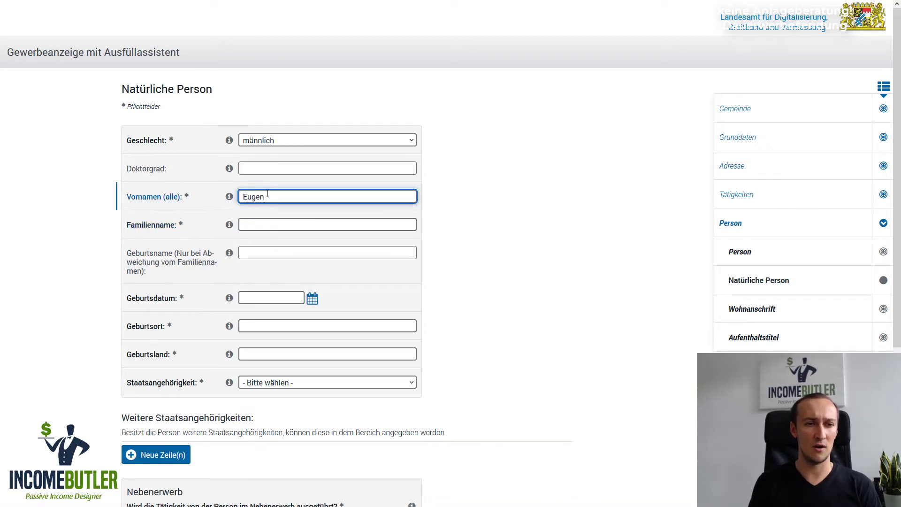
key(Tab)
key(Tab)
key(Tab)
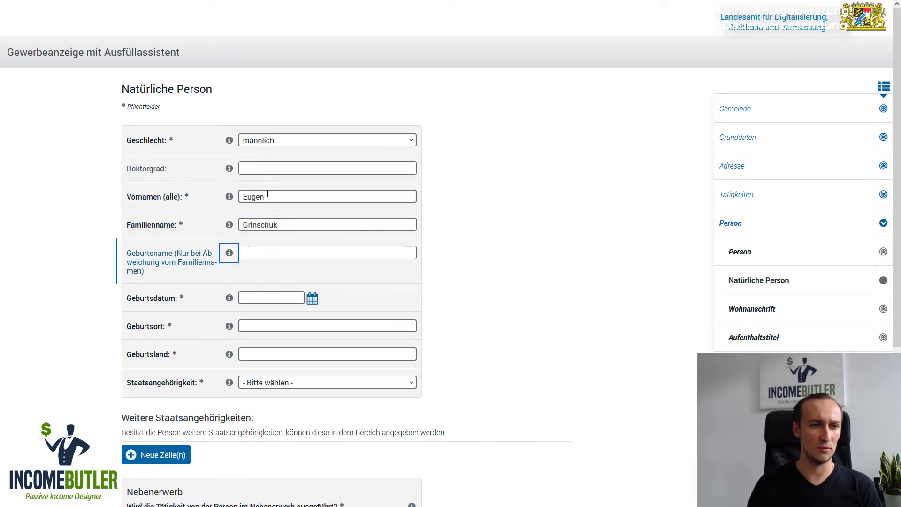
key(Tab)
key(Tab)
key(Tab)
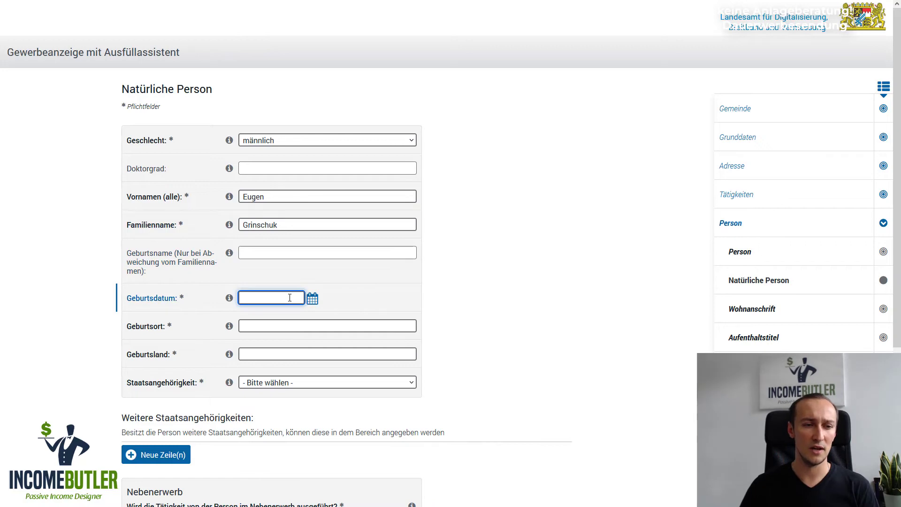
scroll(486, 291, down, 2)
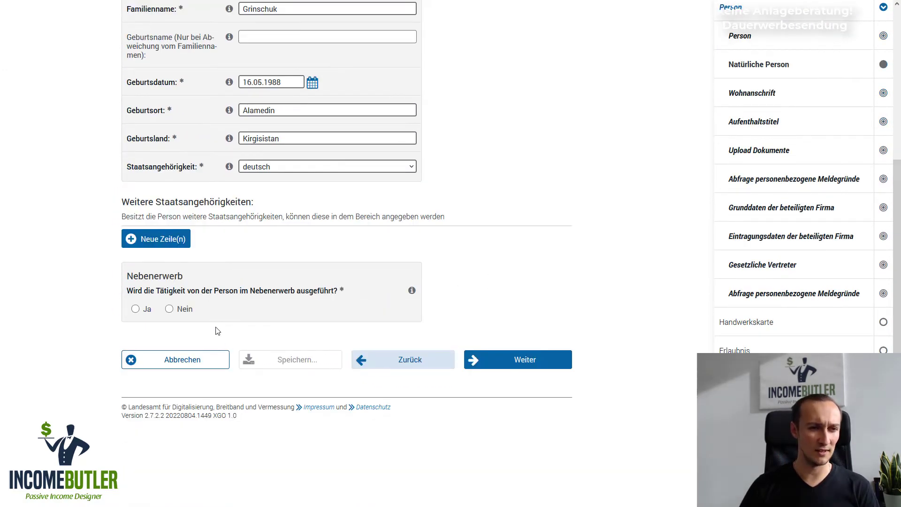
drag(169, 291, 334, 291)
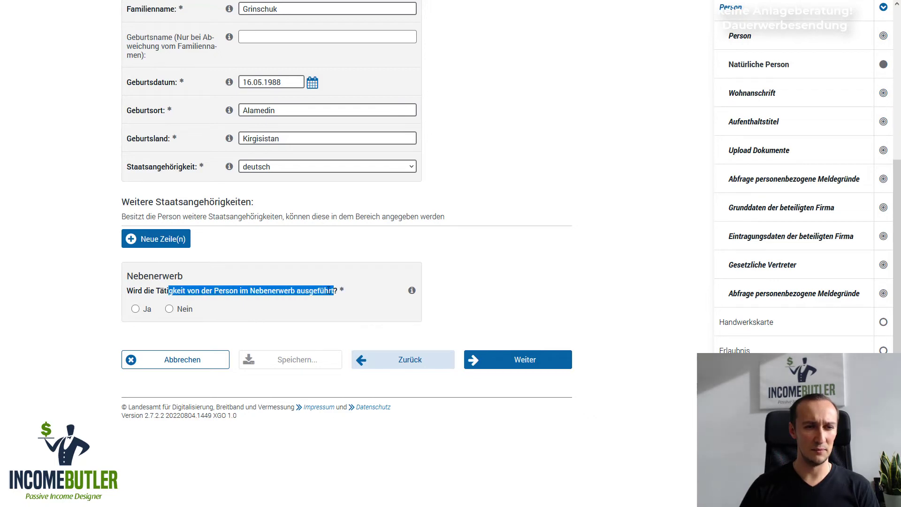
click(135, 309)
click(535, 361)
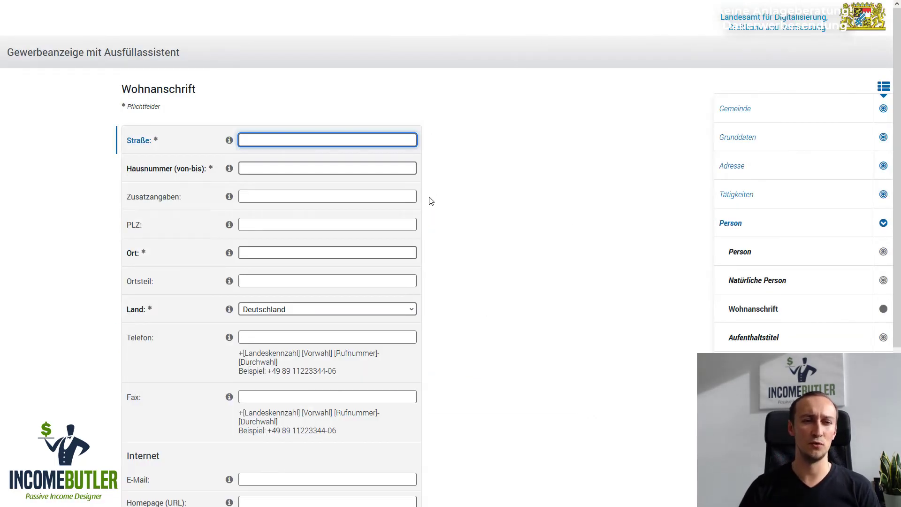
Finish the Wohnanschrift step and continue to Schriftlich einreichen with Gewerbemeldung.pdf
scroll(431, 202, down, 1)
scroll(431, 201, down, 1)
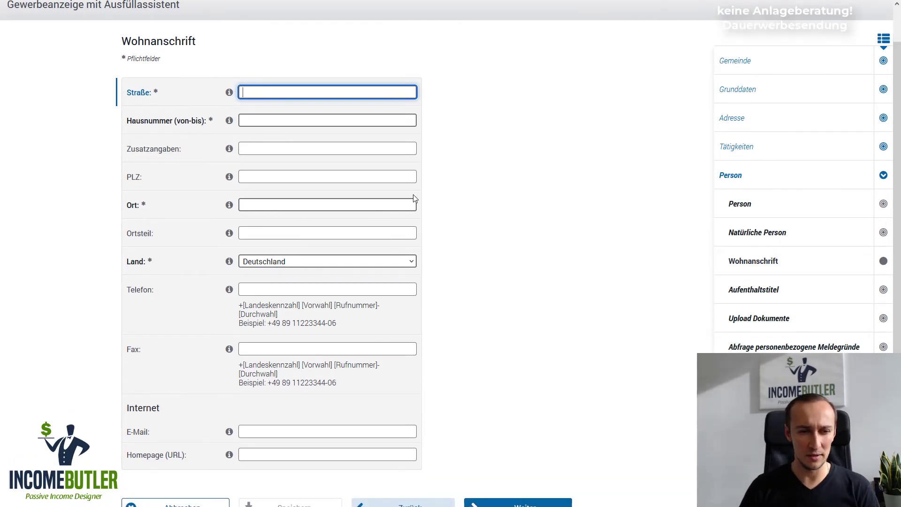
scroll(413, 195, down, 2)
scroll(606, 234, up, 2)
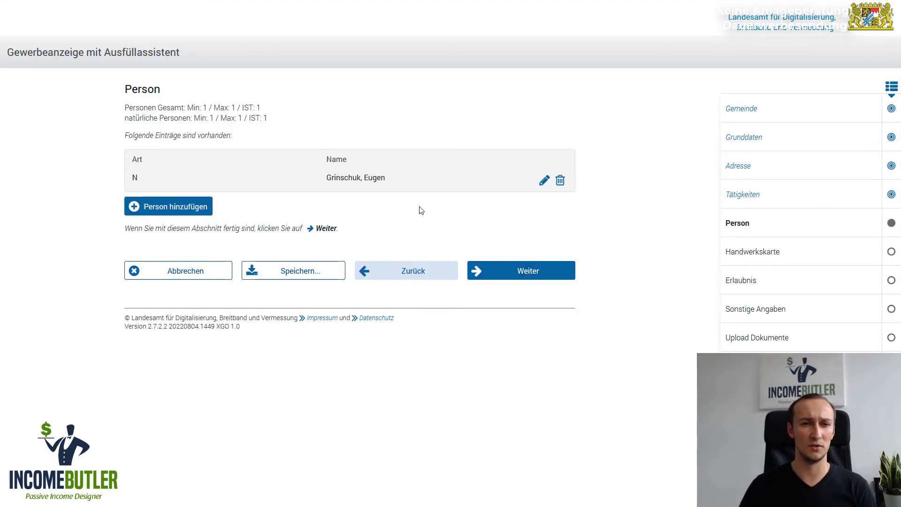
click(521, 276)
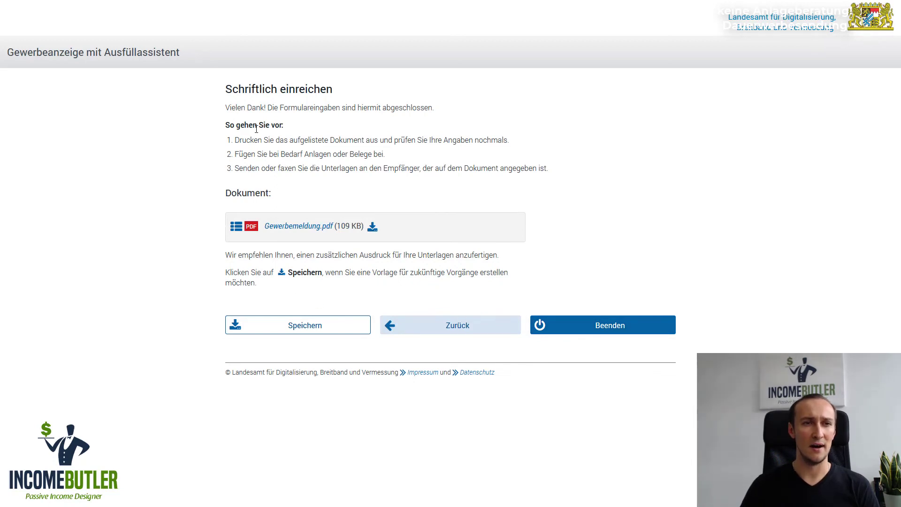
drag(324, 108, 413, 108)
click(412, 122)
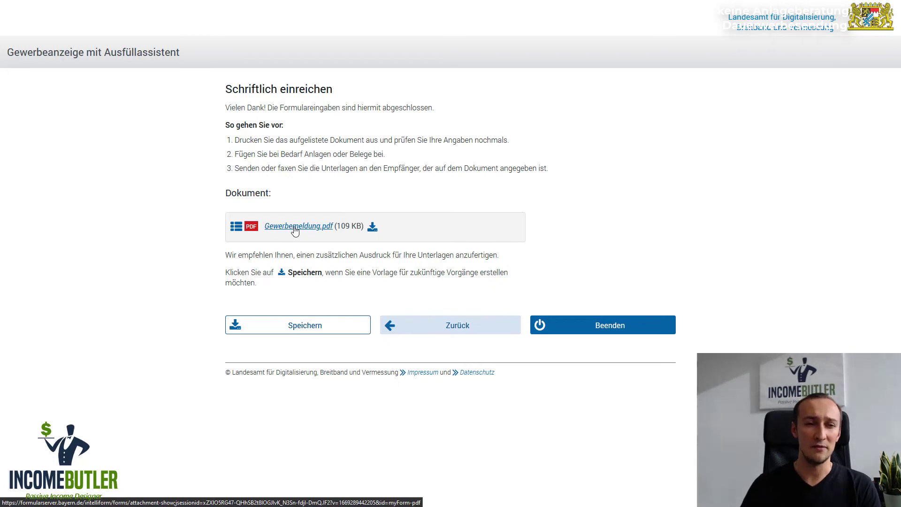
click(297, 228)
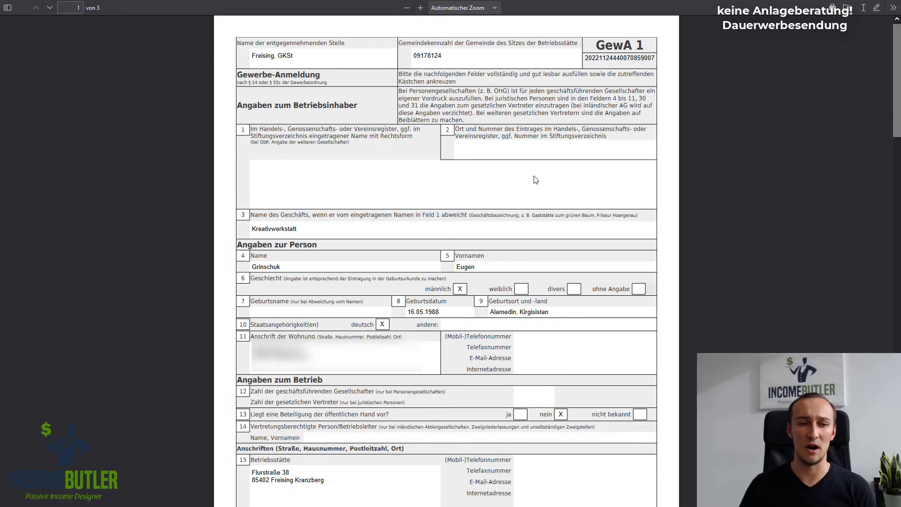
scroll(536, 180, up, 1)
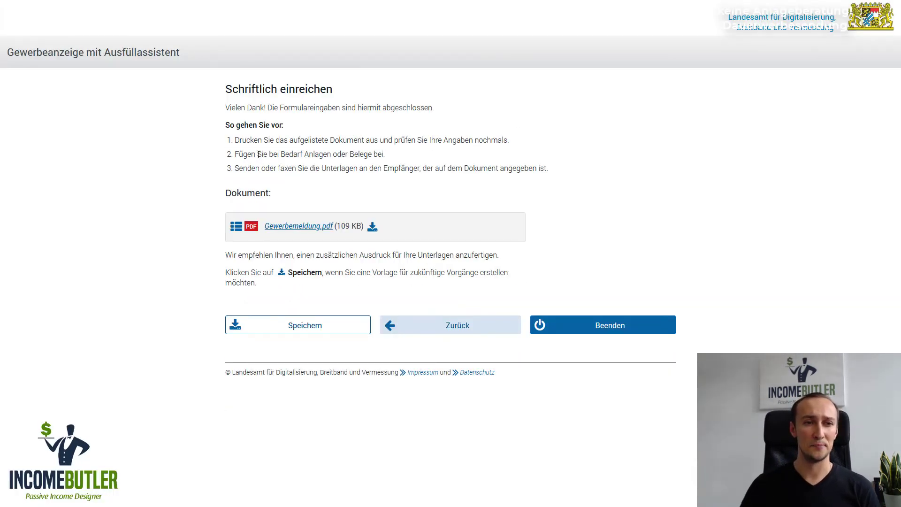
drag(257, 154, 360, 154)
click(375, 153)
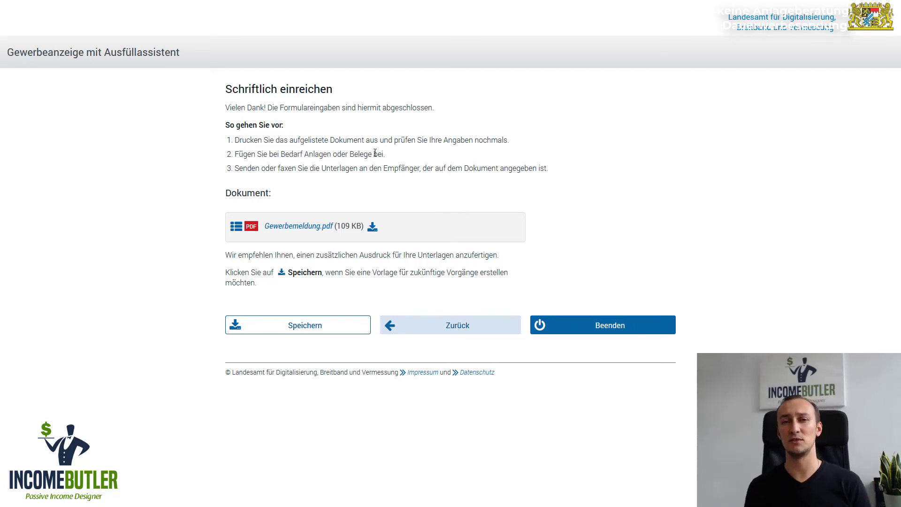